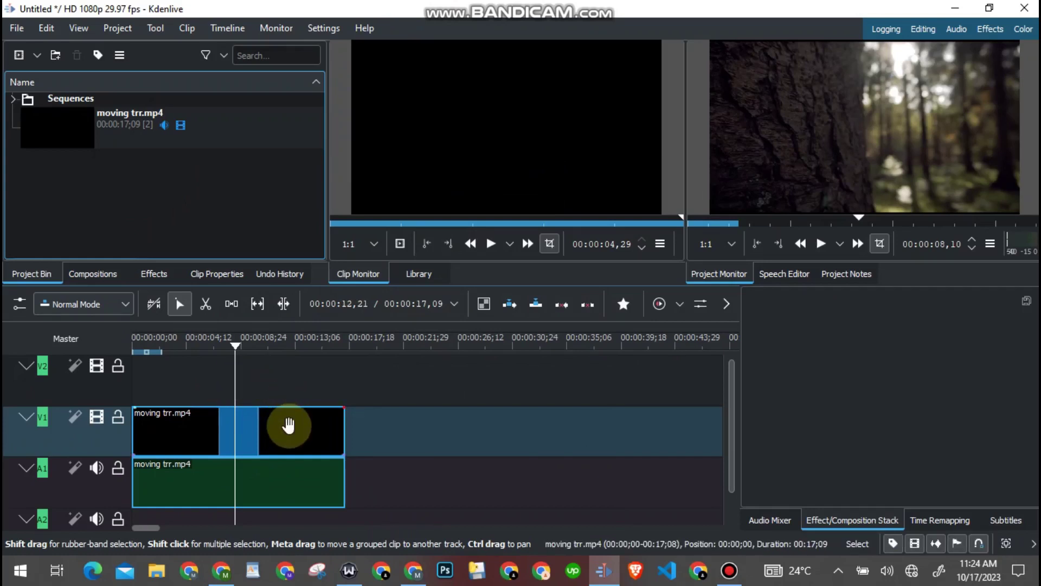
# Preview the tree footage, then start a new title clip with the text TREE.
pyautogui.click(820, 244)
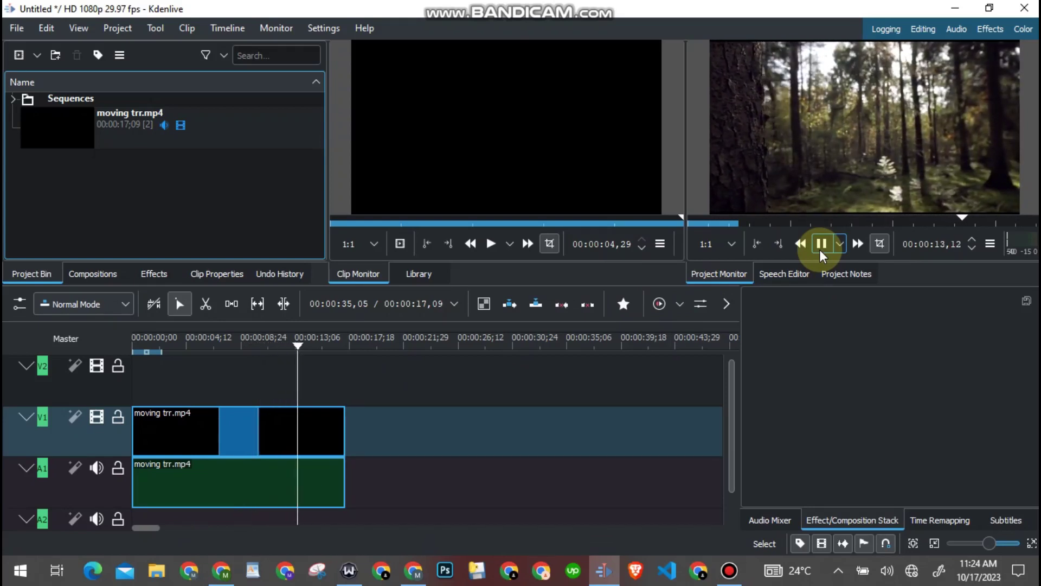
pyautogui.click(820, 245)
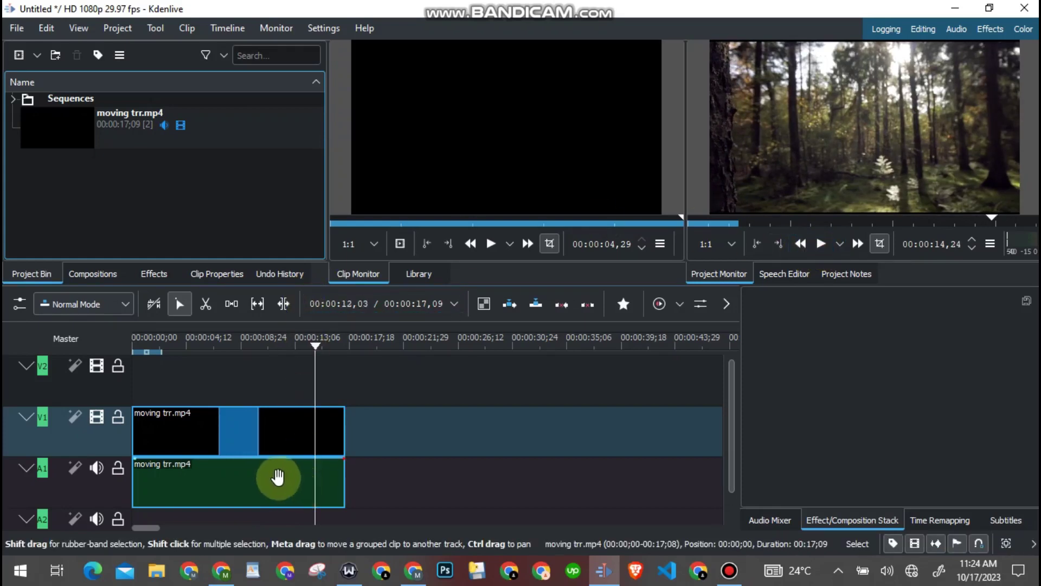
pyautogui.rightClick(161, 203)
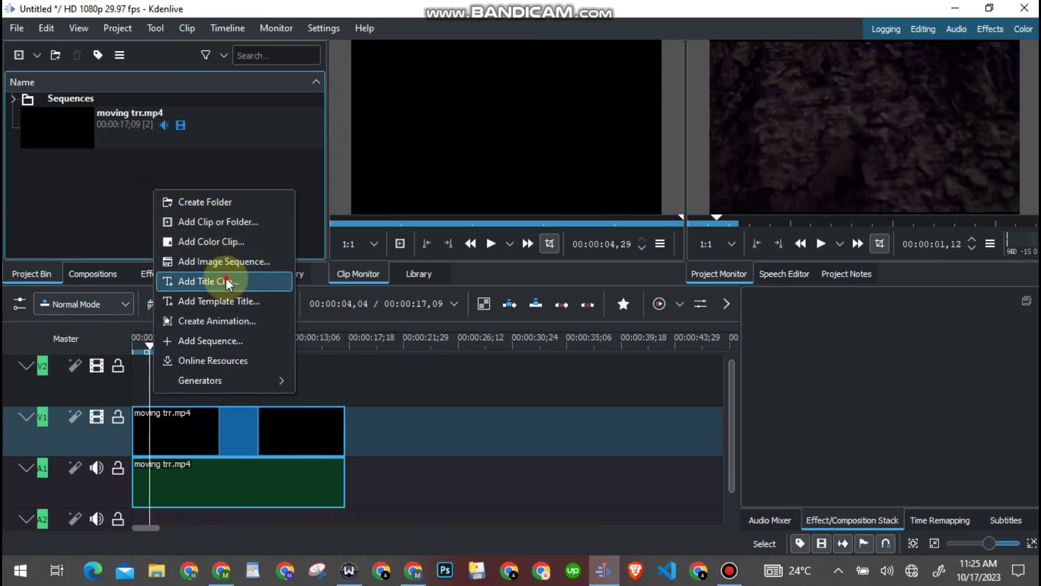
pyautogui.click(225, 280)
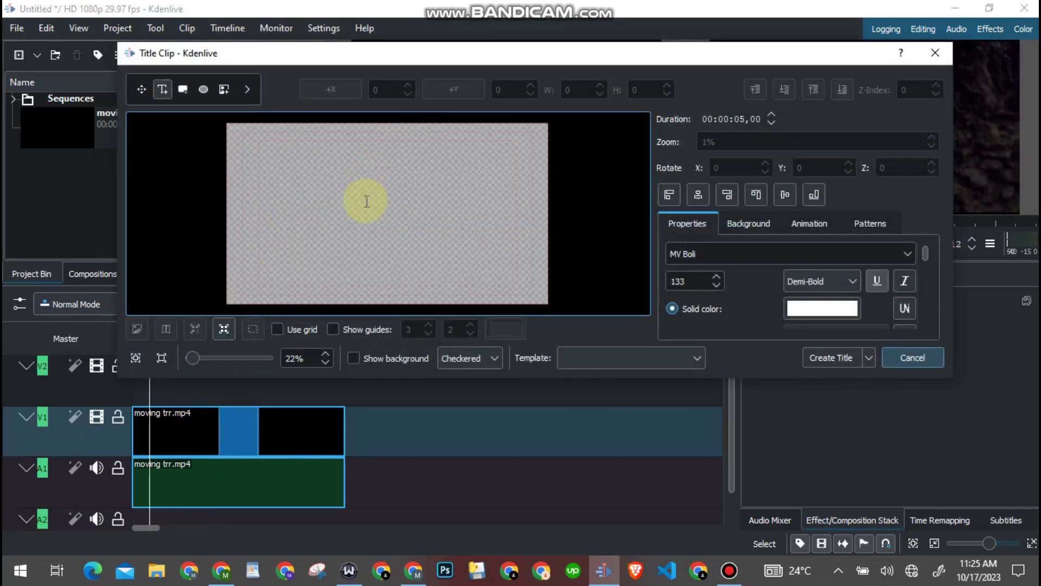
pyautogui.click(367, 201)
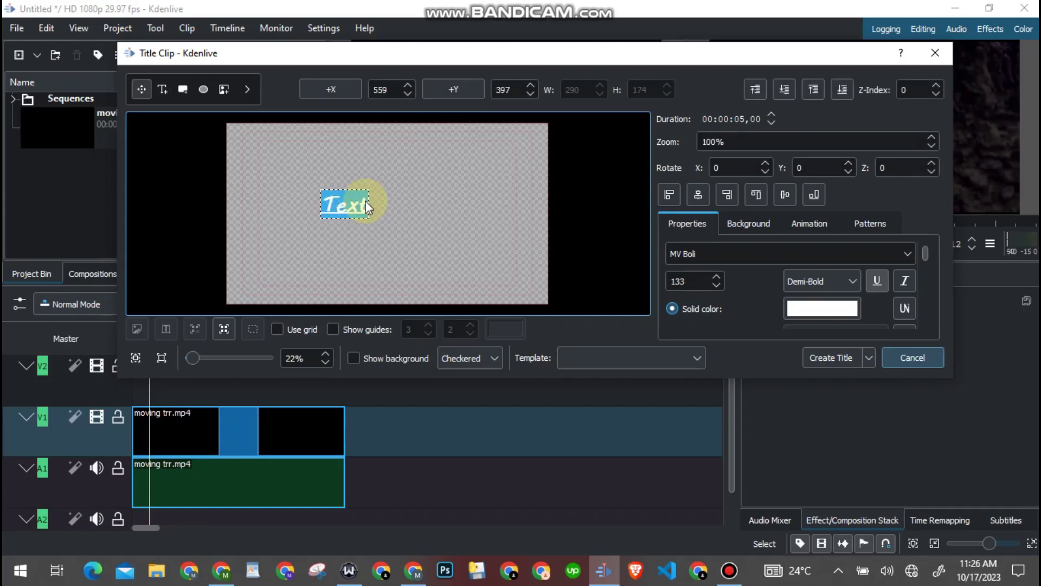
pyautogui.write('TREE')
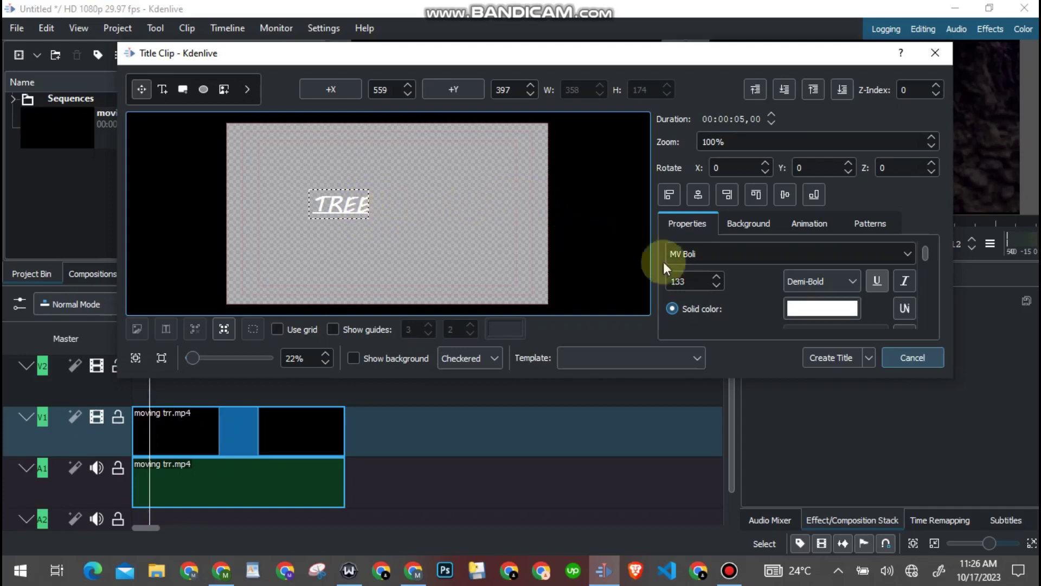
# Enlarge the TREE text to size 142 and centre it horizontally.
pyautogui.click(717, 277)
pyautogui.click(717, 278)
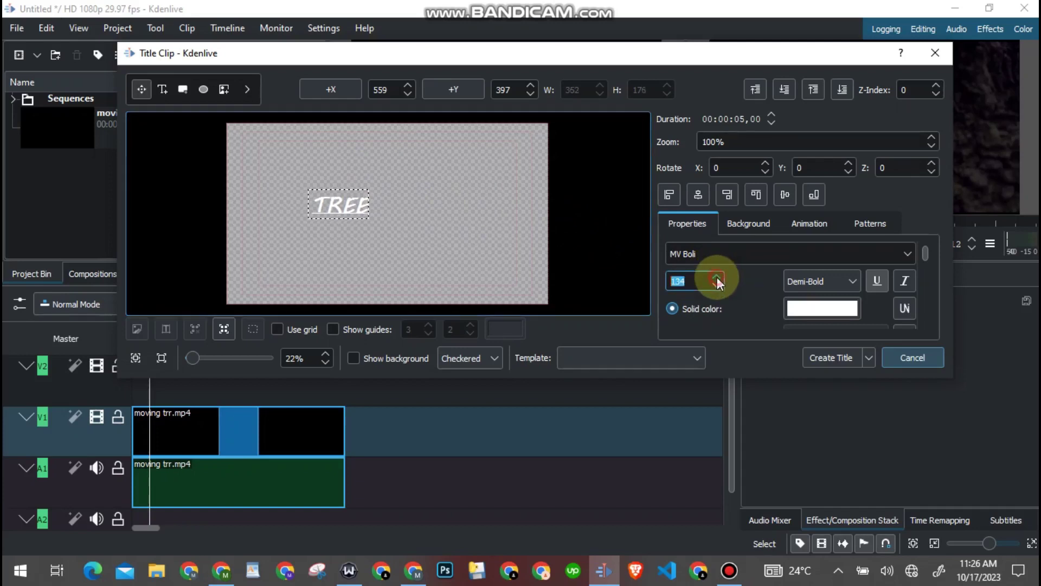
pyautogui.click(717, 278)
pyautogui.click(717, 277)
pyautogui.click(716, 278)
pyautogui.click(716, 277)
pyautogui.click(717, 277)
pyautogui.click(717, 277)
pyautogui.click(716, 277)
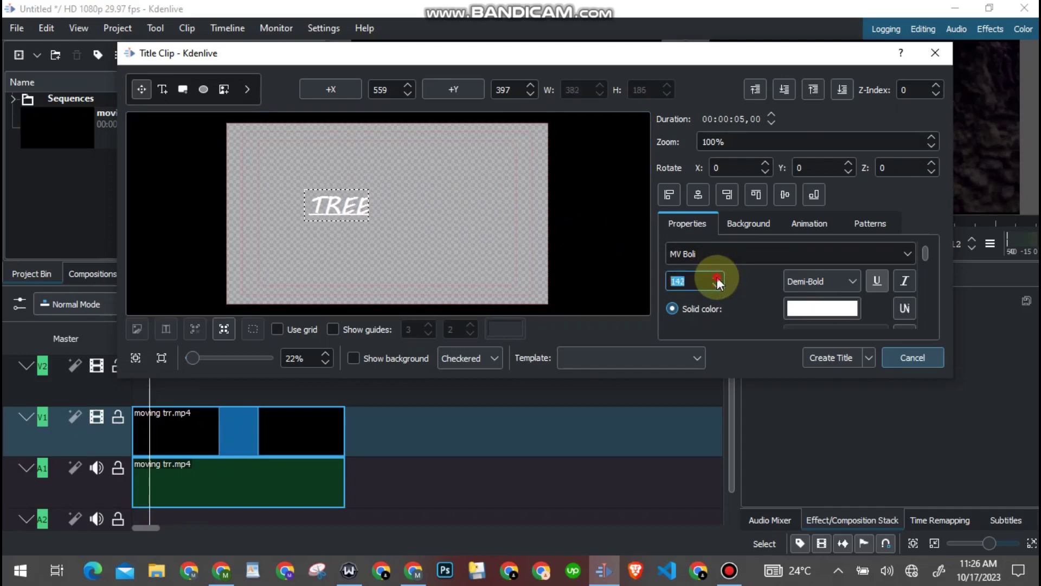
pyautogui.click(698, 196)
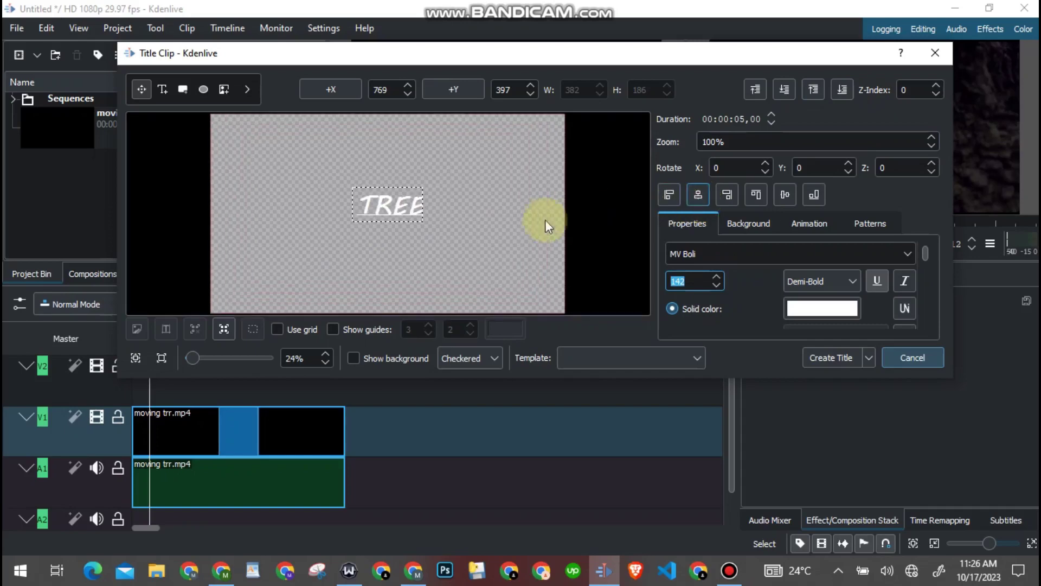
# Create the TREE title, place it on V2 above the footage, and extend it to about 14 seconds.
pyautogui.click(826, 359)
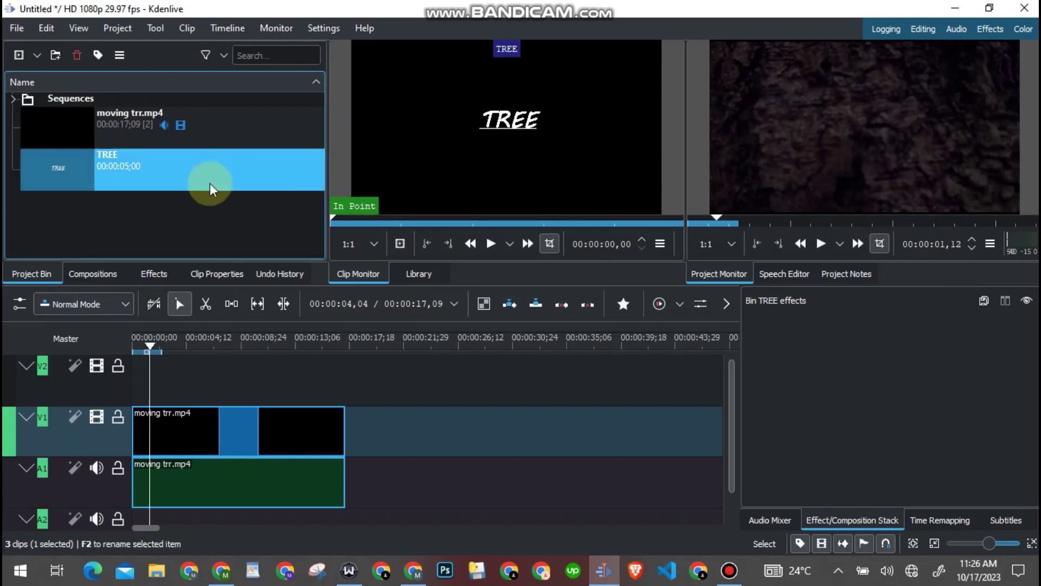
pyautogui.moveTo(183, 164); pyautogui.dragTo(176, 384)
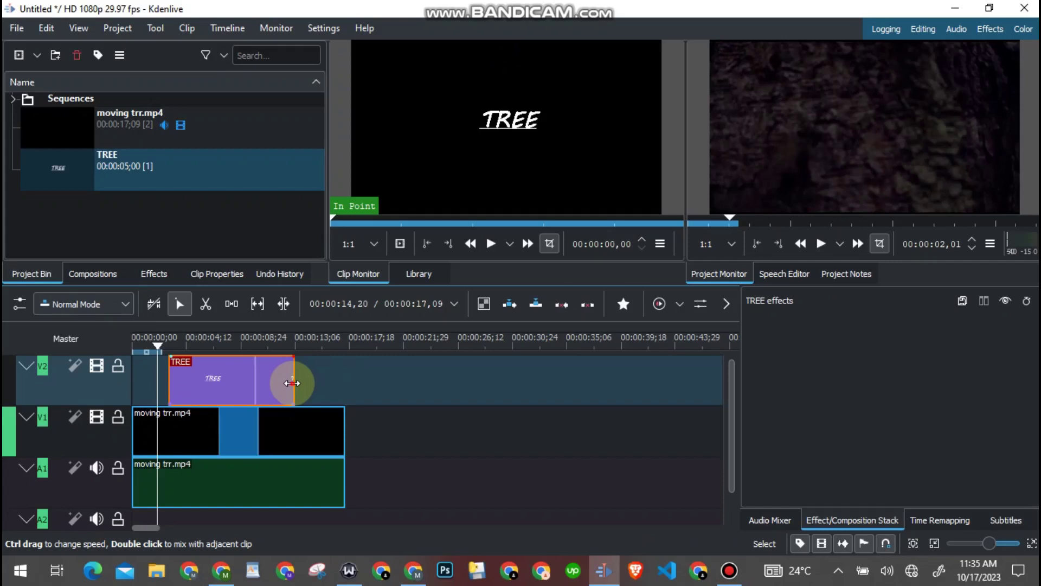
pyautogui.moveTo(292, 383); pyautogui.dragTo(345, 393)
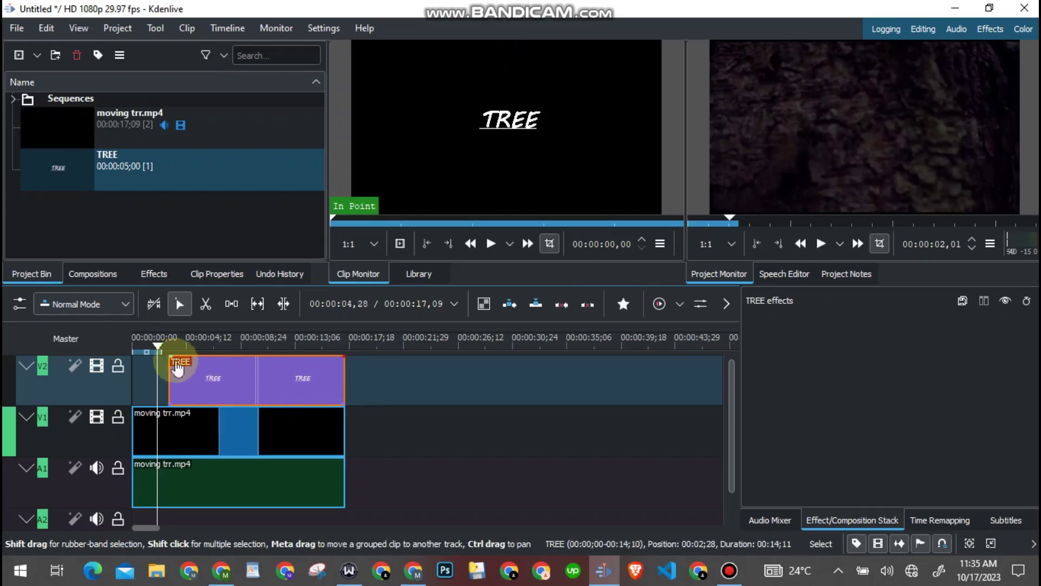
pyautogui.moveTo(158, 347); pyautogui.dragTo(181, 349)
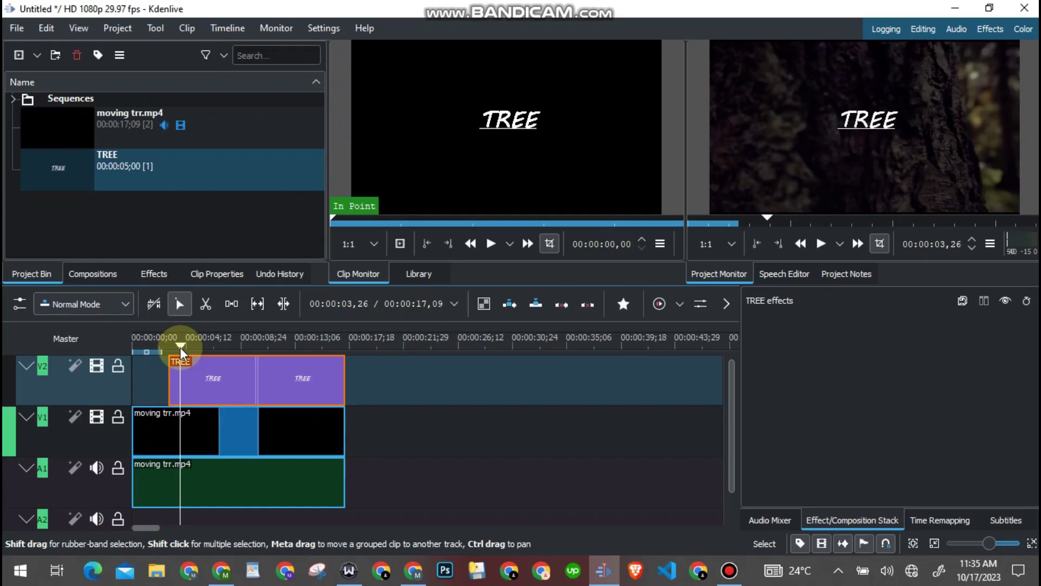
# Search the effects for MASK and apply Rotoscoping (Mask) to the TREE title on V2.
pyautogui.click(152, 276)
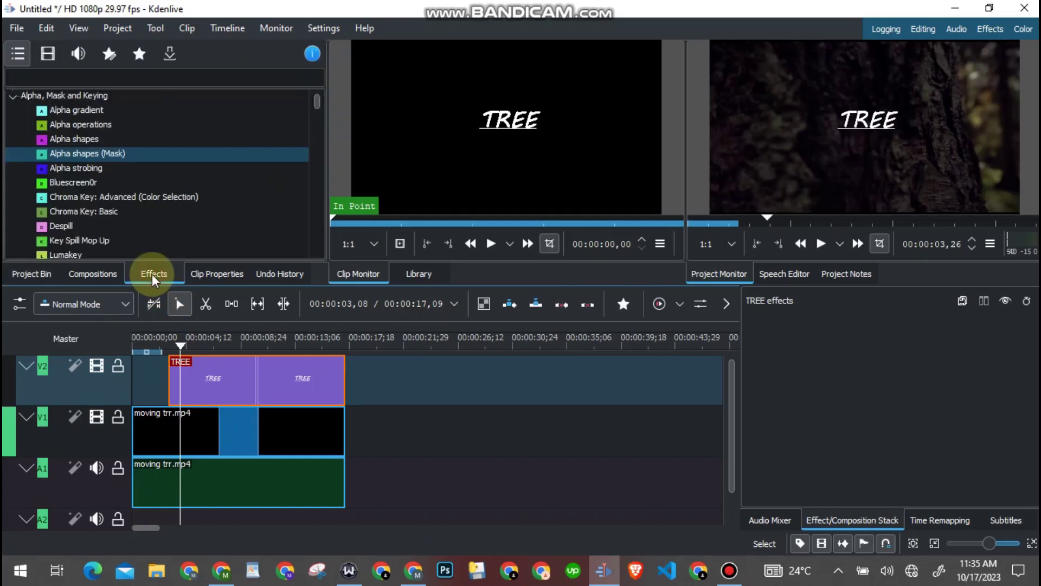
pyautogui.click(128, 72)
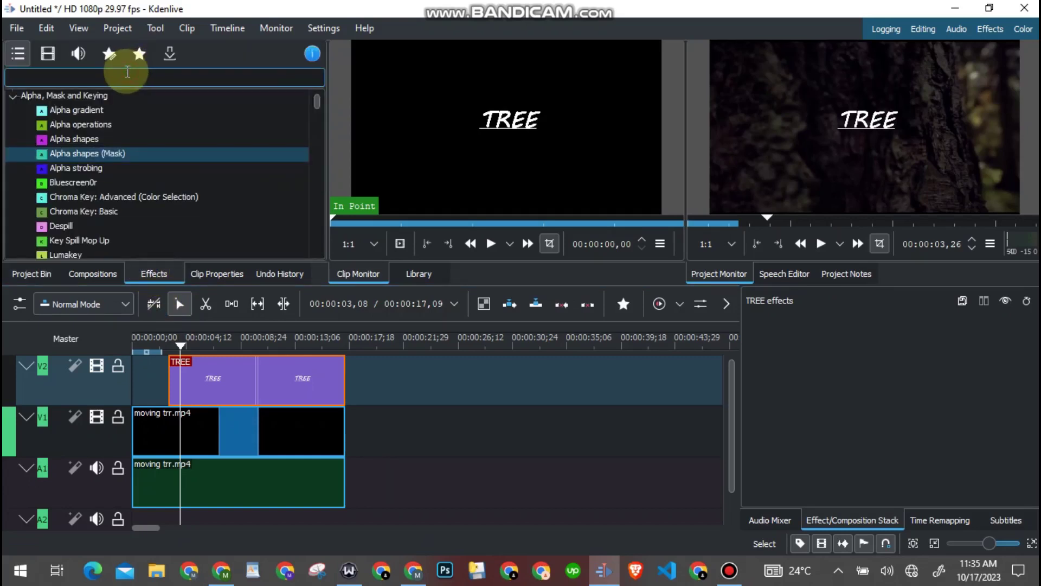
pyautogui.write('MASK')
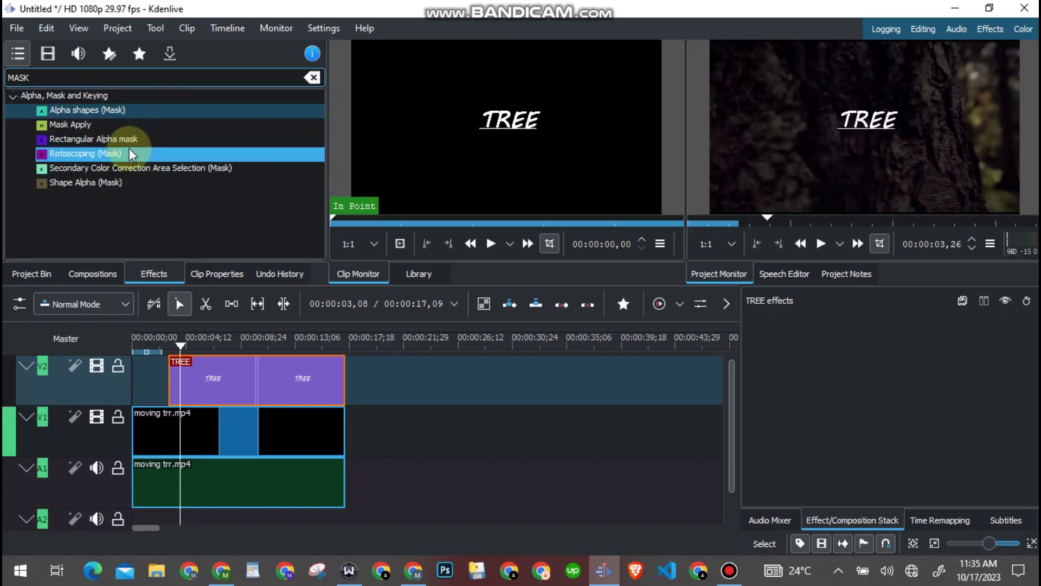
pyautogui.moveTo(131, 155); pyautogui.dragTo(225, 379)
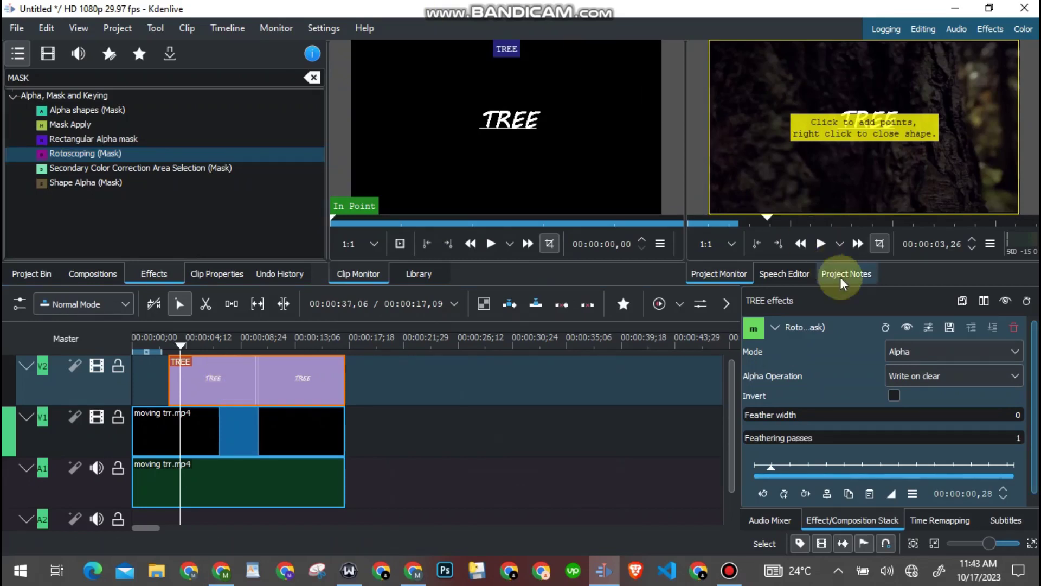
pyautogui.click(851, 374)
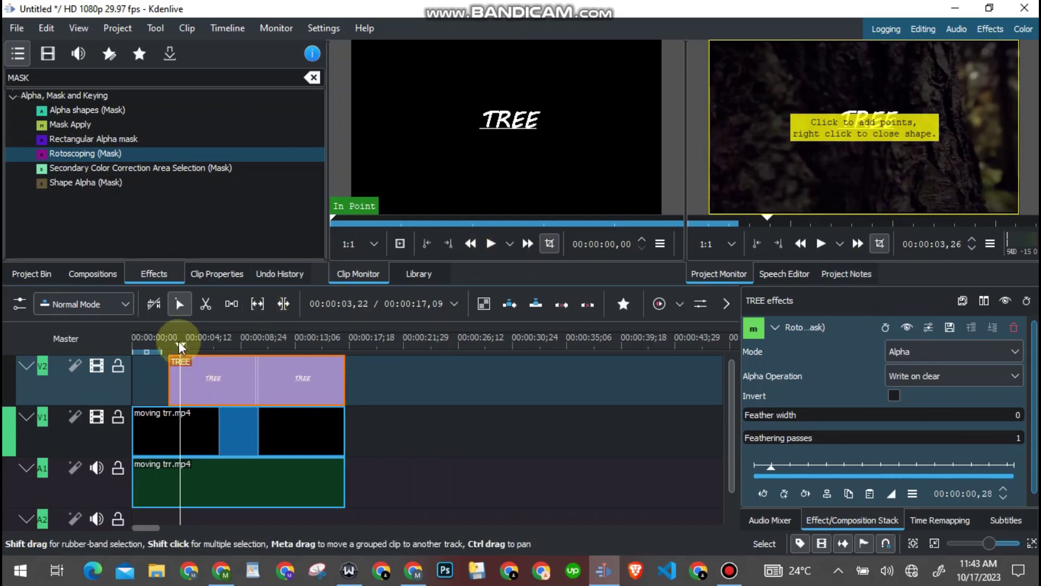
# At the start of the title, draw a closed four-point mask around the TREE text.
pyautogui.moveTo(180, 342); pyautogui.dragTo(168, 339)
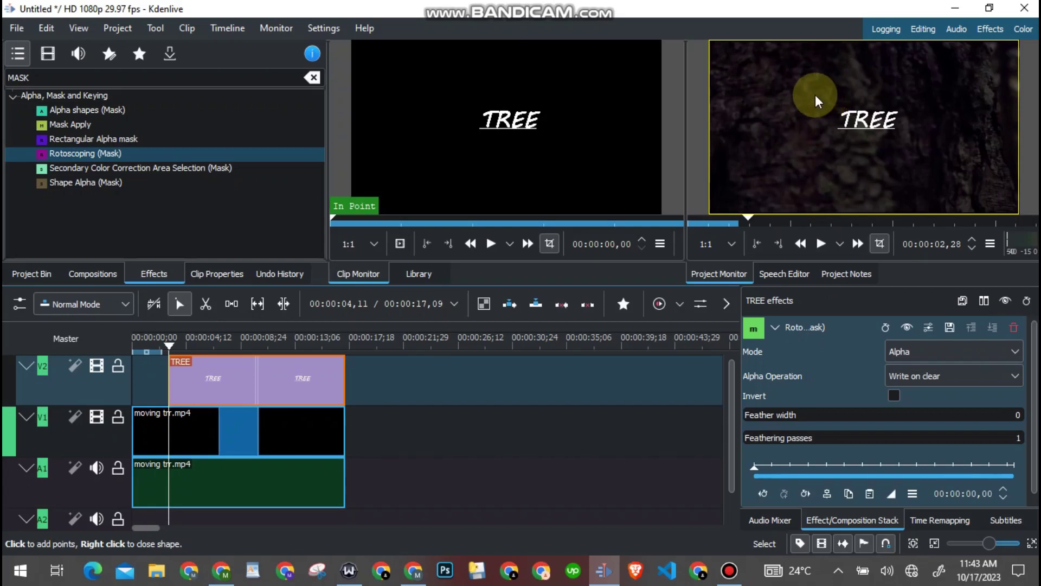
pyautogui.click(917, 90)
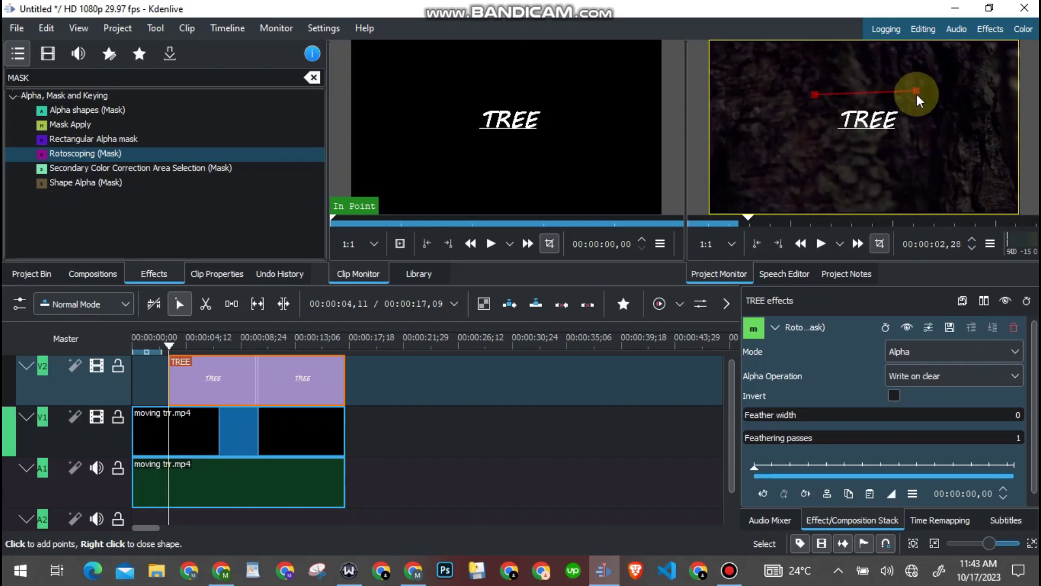
pyautogui.click(916, 148)
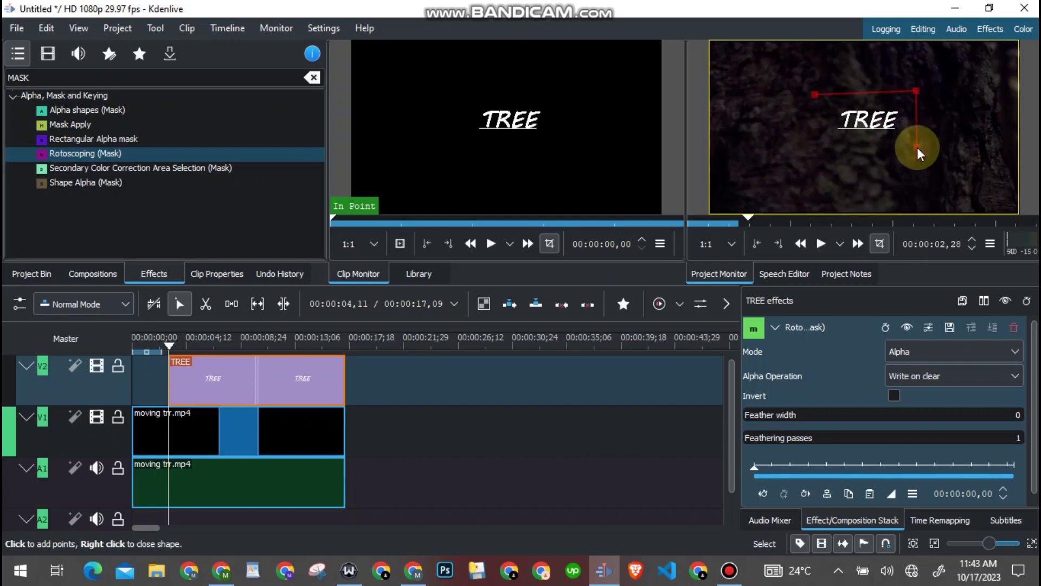
pyautogui.click(816, 148)
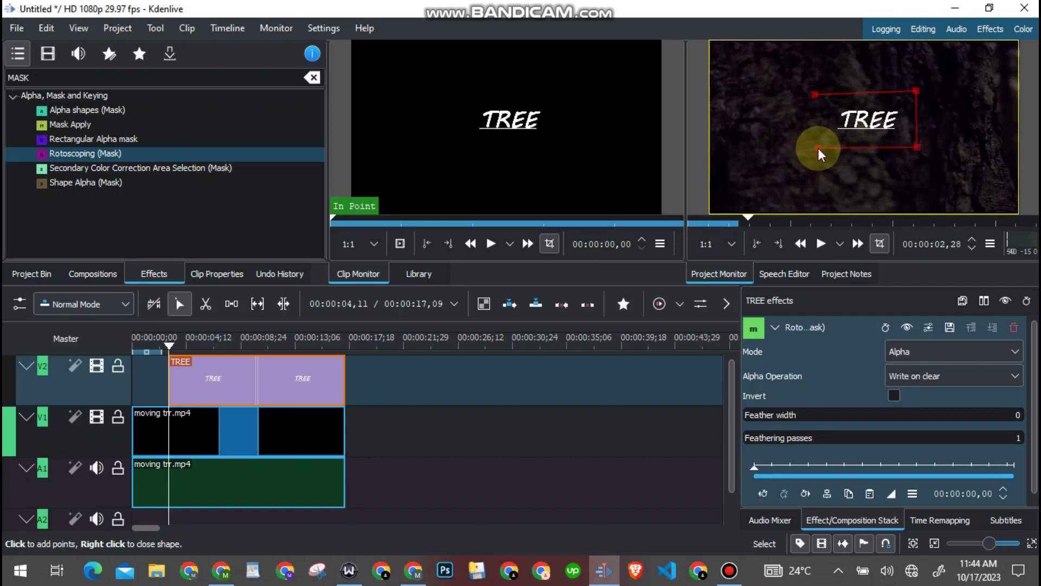
pyautogui.rightClick(818, 148)
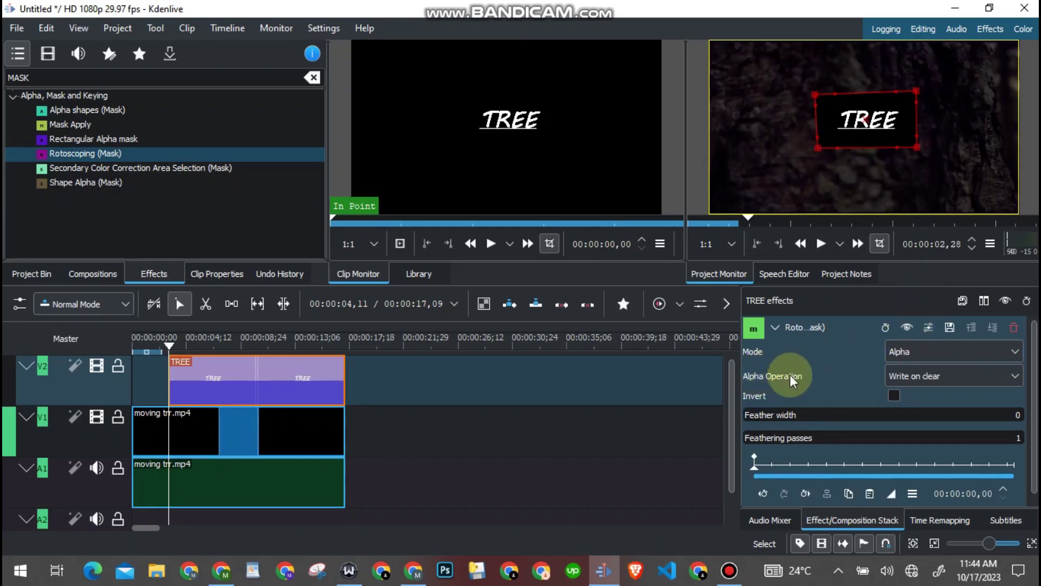
# Switch the mask's Alpha Operation to Subtract and play back to check the hidden text.
pyautogui.click(952, 378)
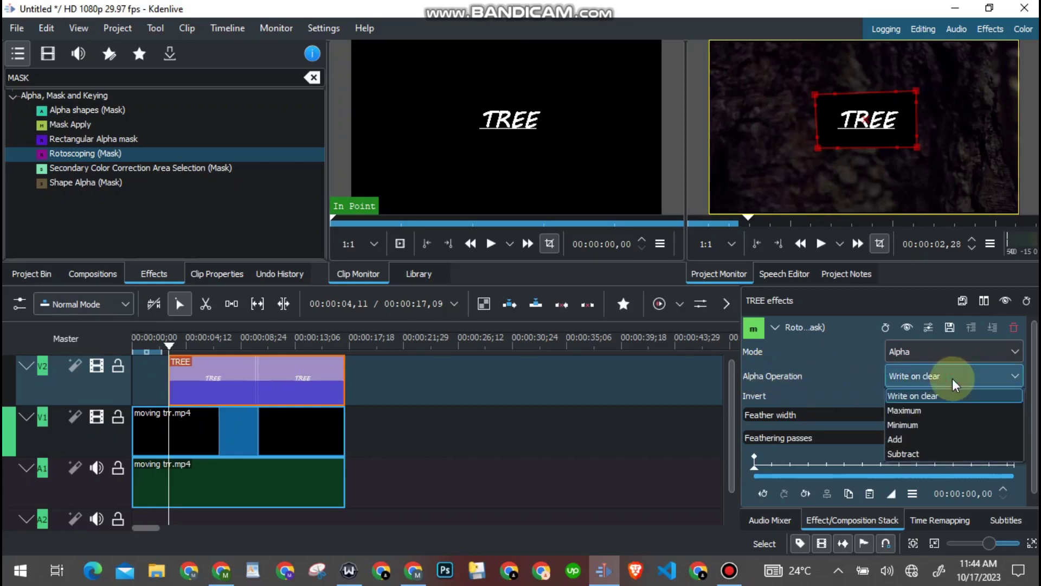
pyautogui.click(919, 449)
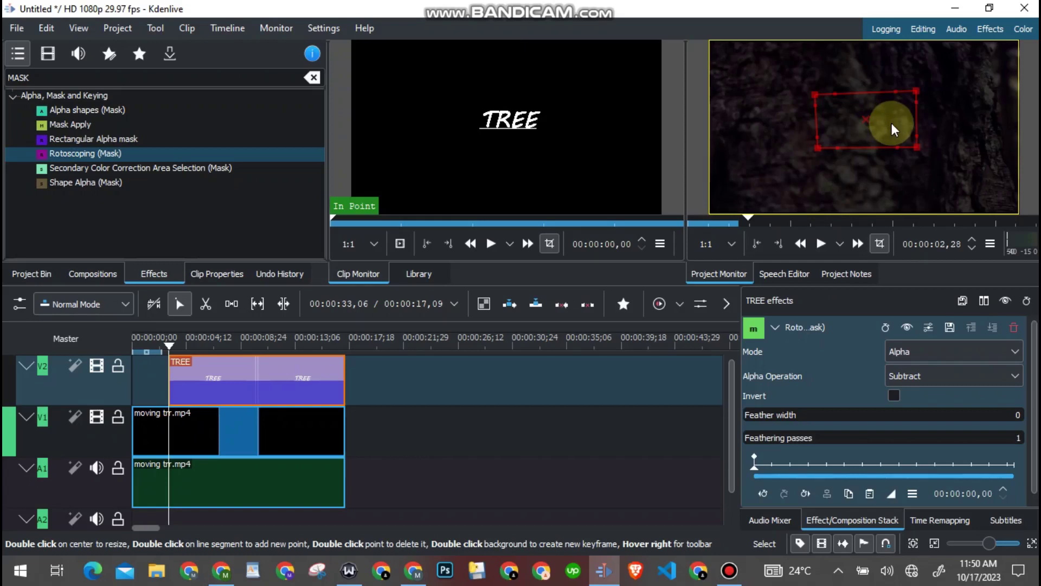
pyautogui.click(821, 243)
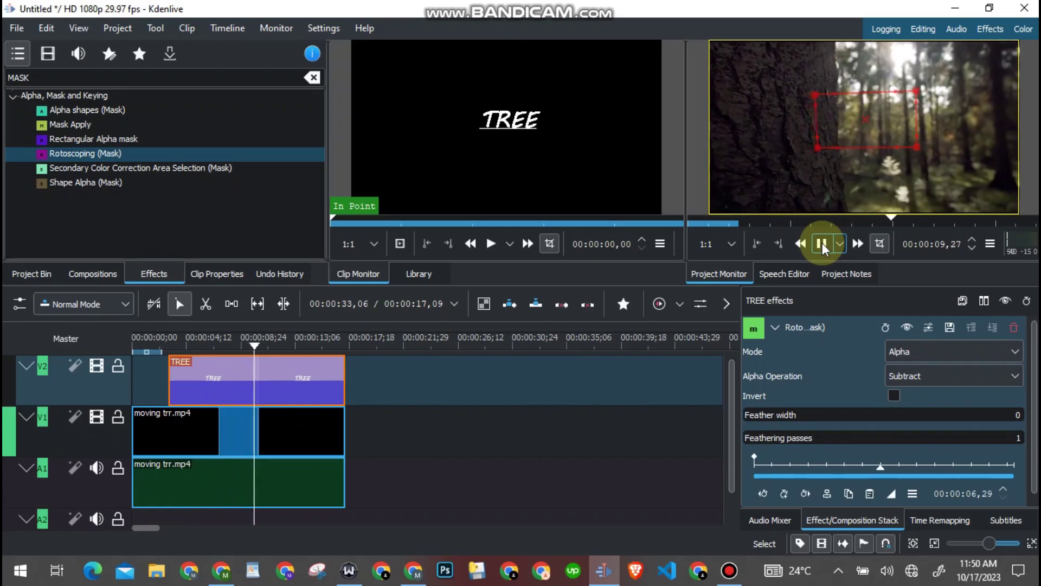
# Pause near 10 seconds and pull the mask's right corners in to a thin strip by the trunk.
pyautogui.click(821, 244)
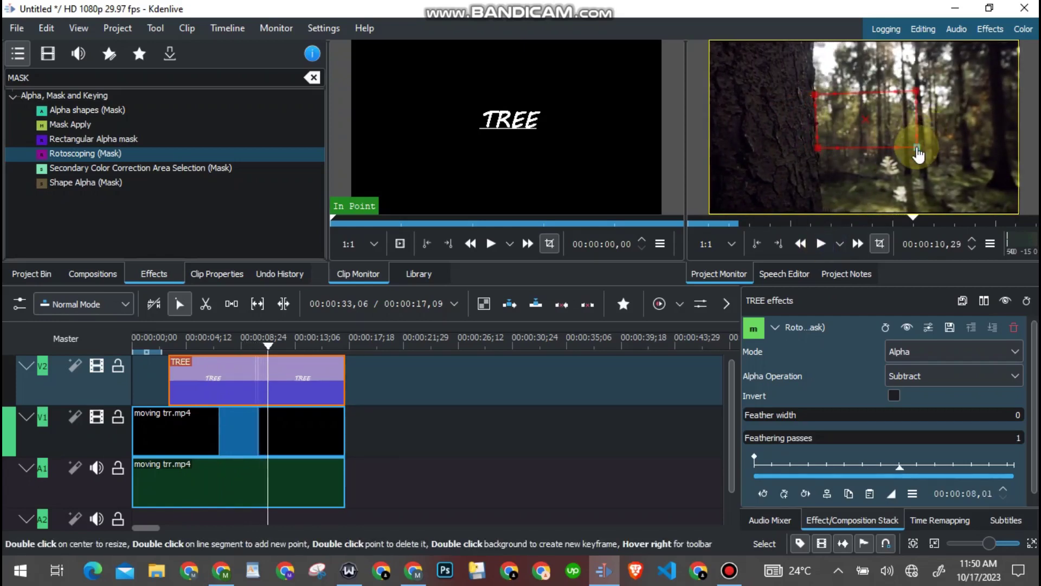
pyautogui.moveTo(917, 149); pyautogui.dragTo(835, 149)
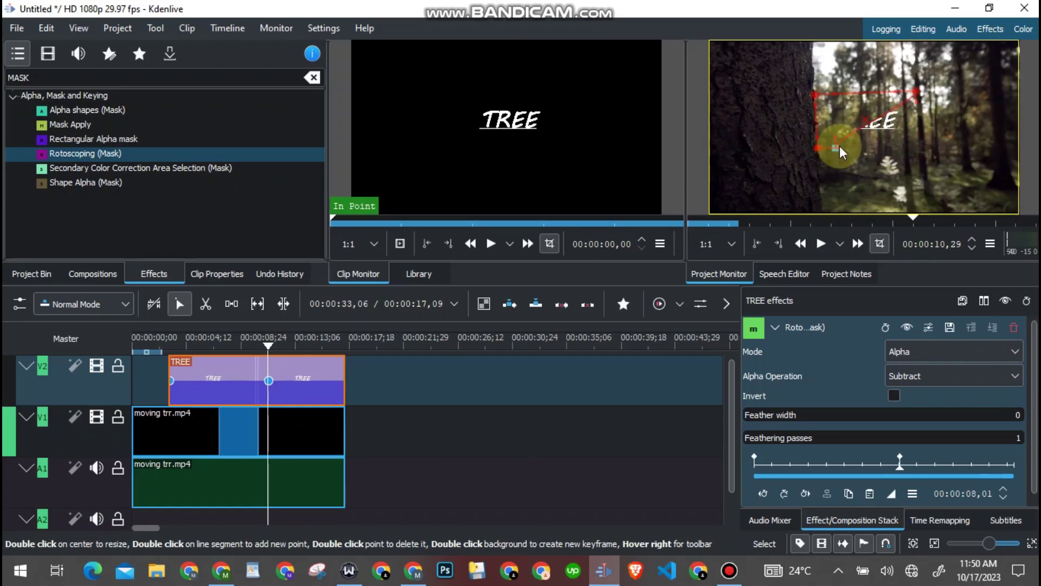
pyautogui.moveTo(913, 92); pyautogui.dragTo(834, 103)
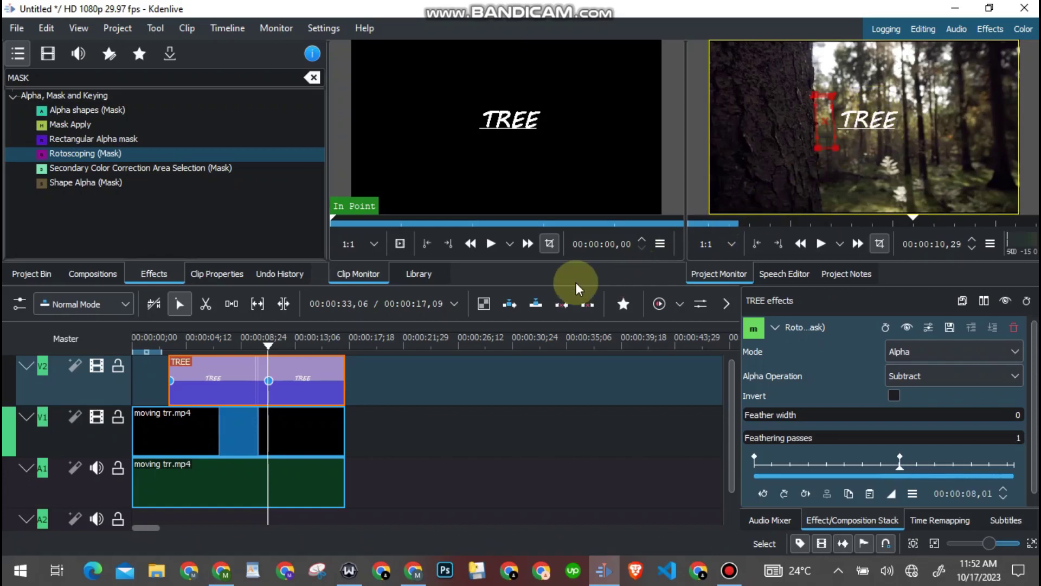
pyautogui.click(263, 342)
# Key the mask's right corners wider just before 10 s, at 00:00:09,07 and near 8 s to cover the T.
pyautogui.moveTo(263, 342); pyautogui.dragTo(247, 344)
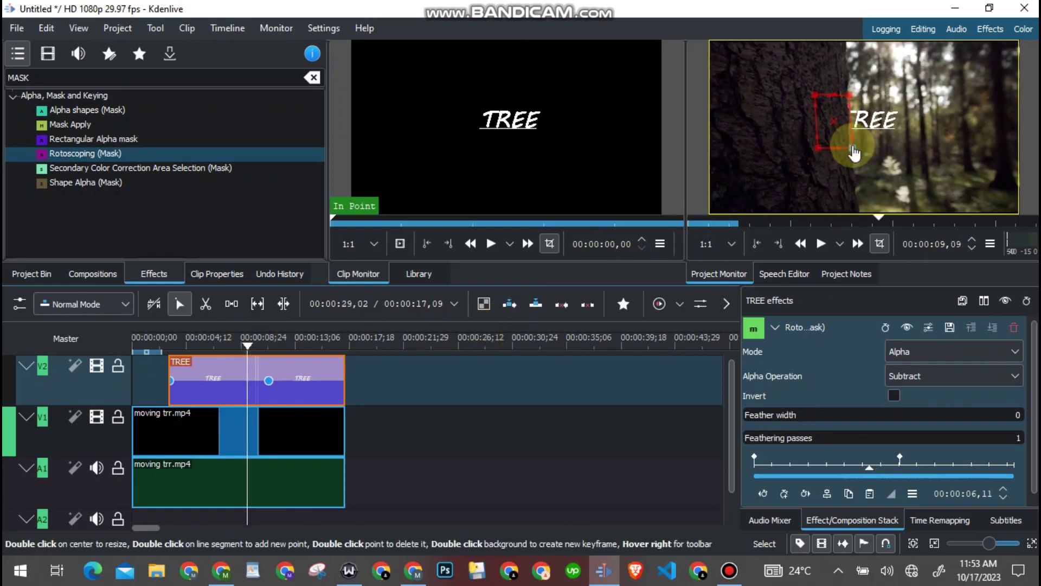
pyautogui.moveTo(853, 146); pyautogui.dragTo(850, 145)
pyautogui.click(849, 96)
pyautogui.moveTo(849, 96); pyautogui.dragTo(847, 95)
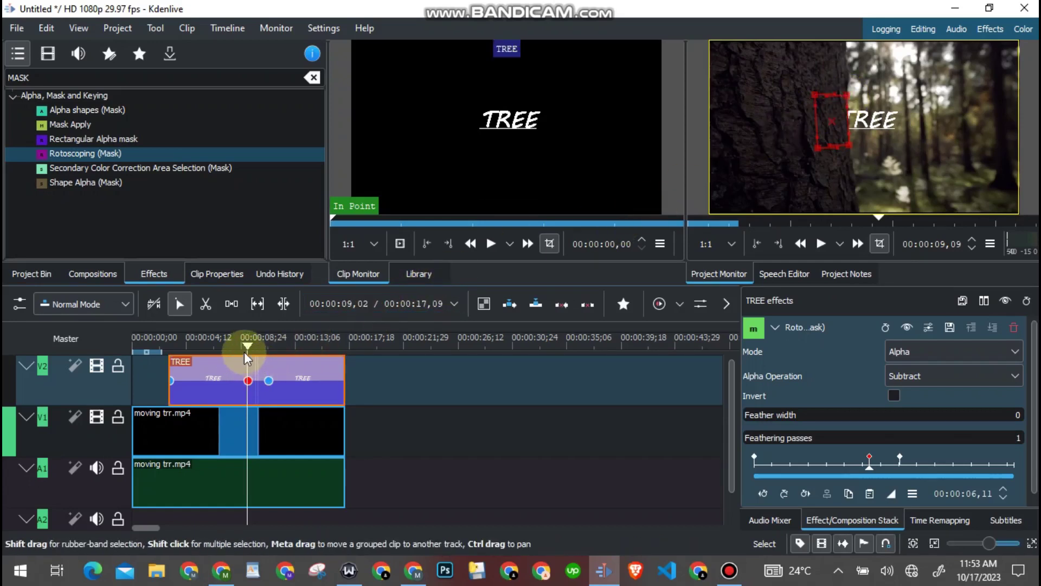
pyautogui.moveTo(248, 346)
pyautogui.mouseDown()
pyautogui.moveTo(236, 343)
pyautogui.moveTo(247, 345)
pyautogui.mouseUp()
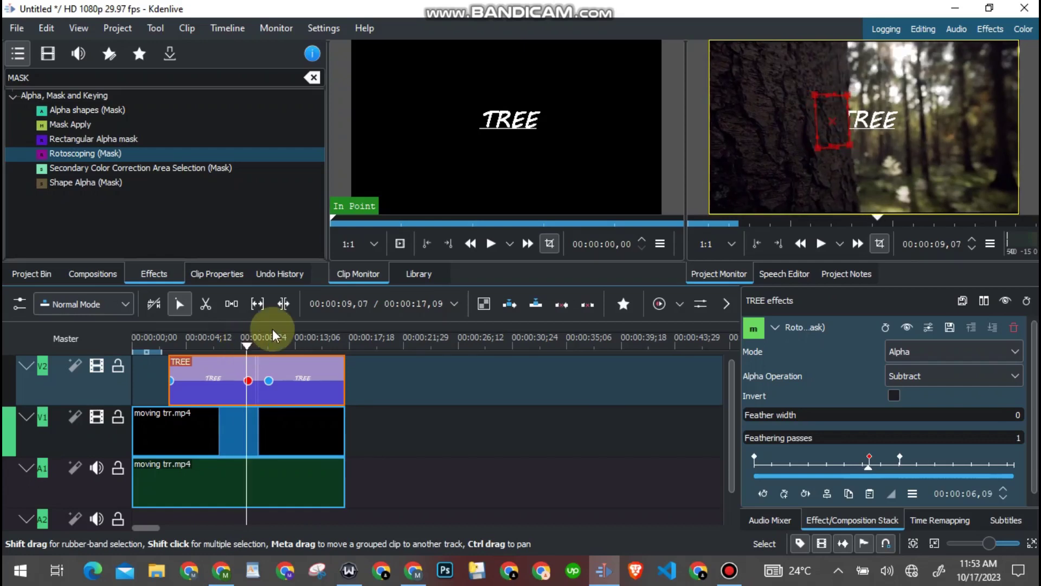
pyautogui.click(714, 167)
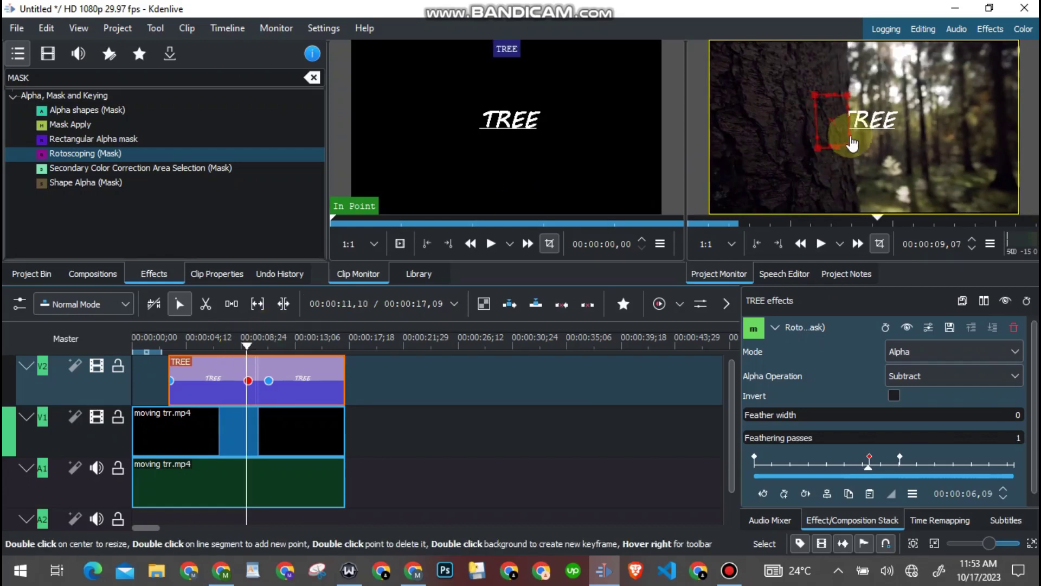
pyautogui.click(847, 98)
pyautogui.moveTo(849, 102); pyautogui.dragTo(844, 100)
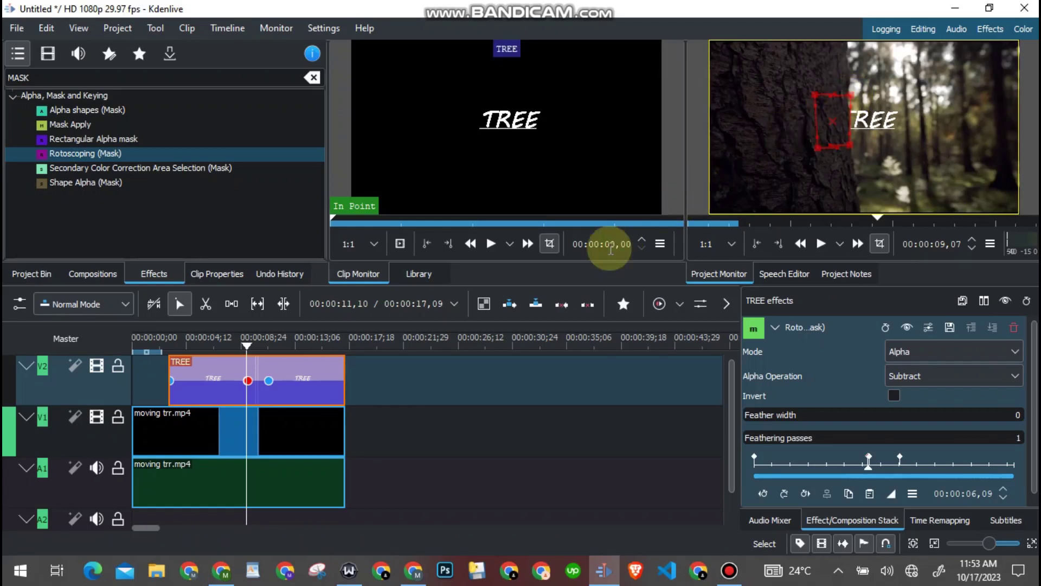
pyautogui.moveTo(246, 345); pyautogui.dragTo(238, 345)
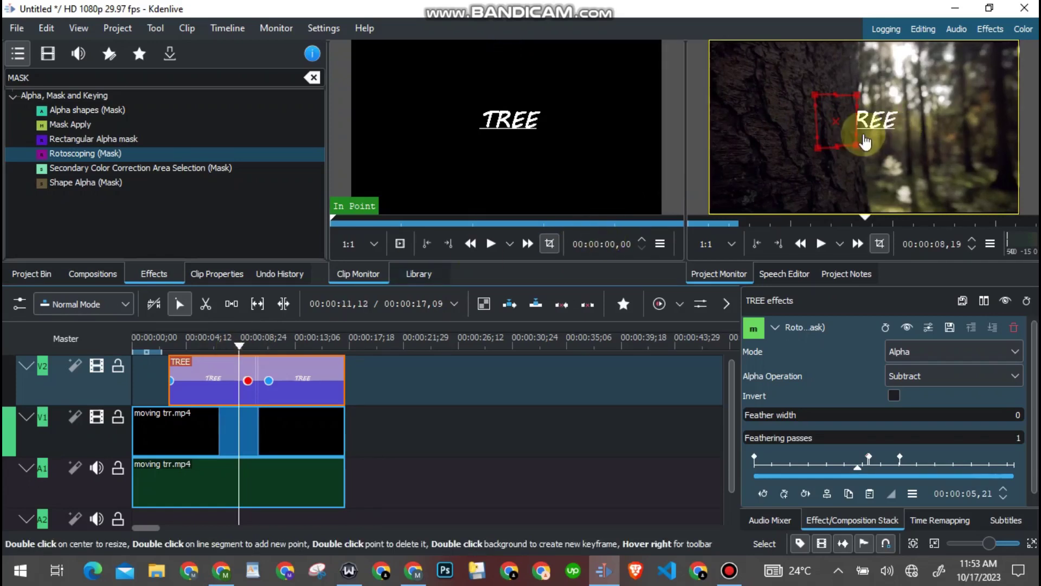
pyautogui.moveTo(858, 148); pyautogui.dragTo(869, 153)
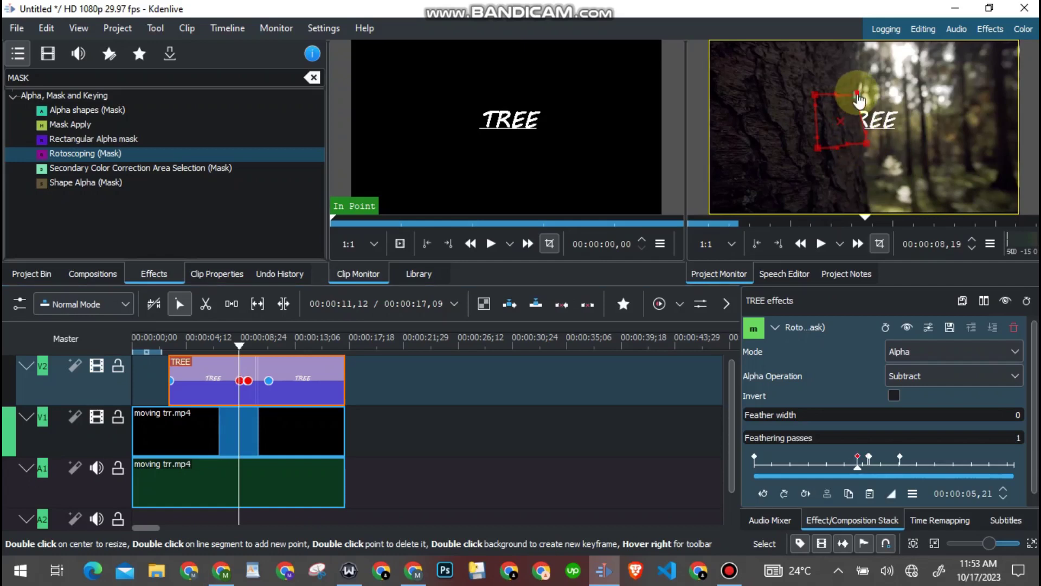
pyautogui.moveTo(859, 96); pyautogui.dragTo(862, 92)
# Add mask keyframes near 00:00:07,25 and 6 seconds, widening the mask until all of TREE is hidden.
pyautogui.click(238, 348)
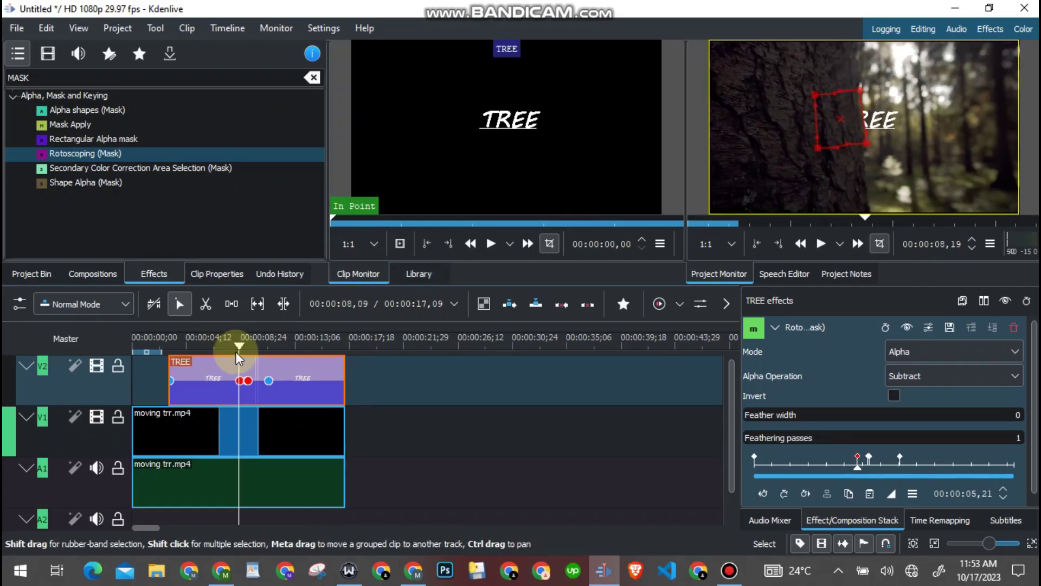
pyautogui.moveTo(239, 346); pyautogui.dragTo(229, 349)
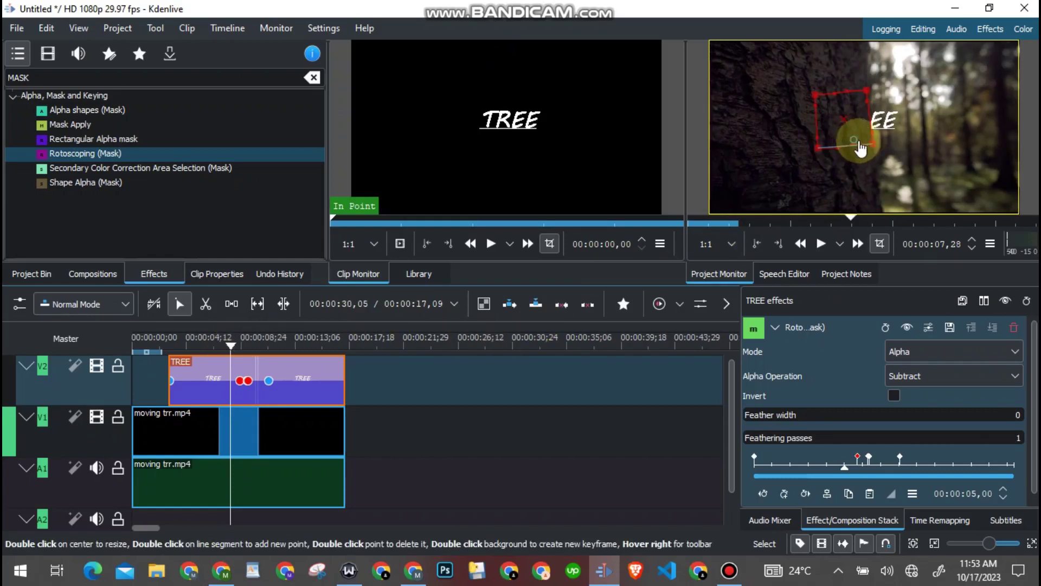
pyautogui.moveTo(873, 143); pyautogui.dragTo(874, 141)
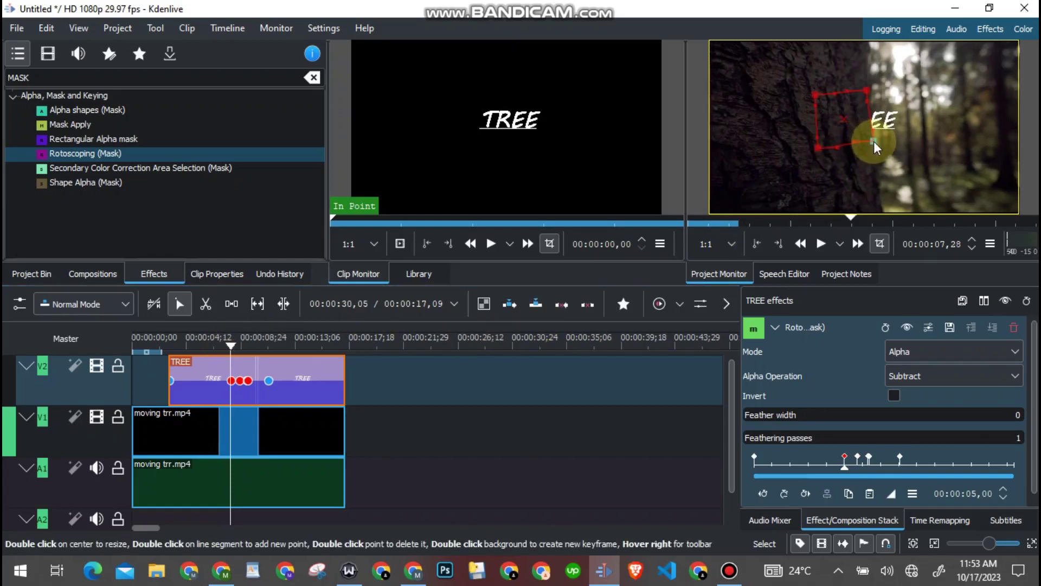
pyautogui.moveTo(867, 90); pyautogui.dragTo(871, 88)
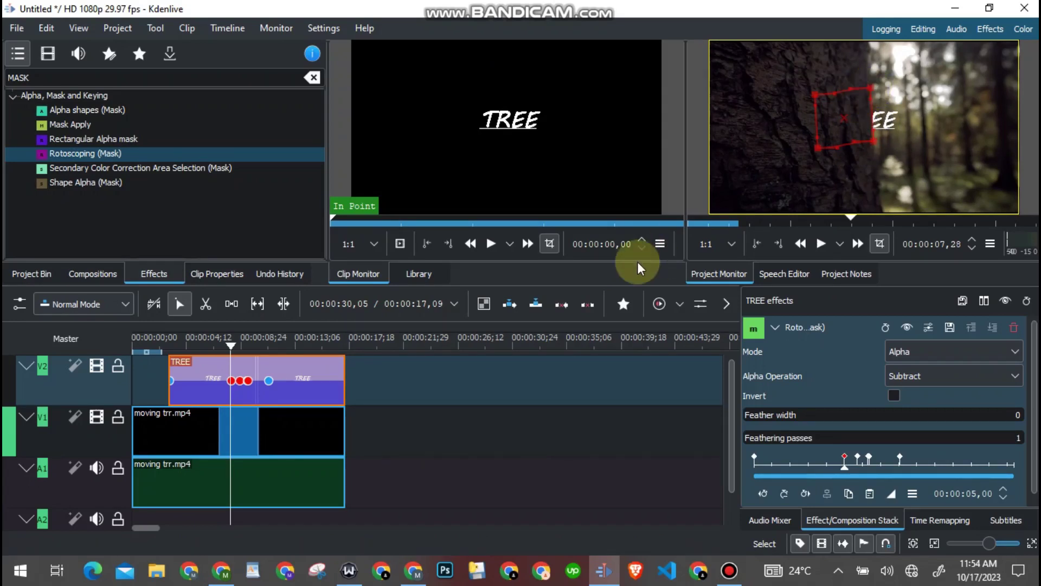
pyautogui.moveTo(229, 343); pyautogui.dragTo(216, 346)
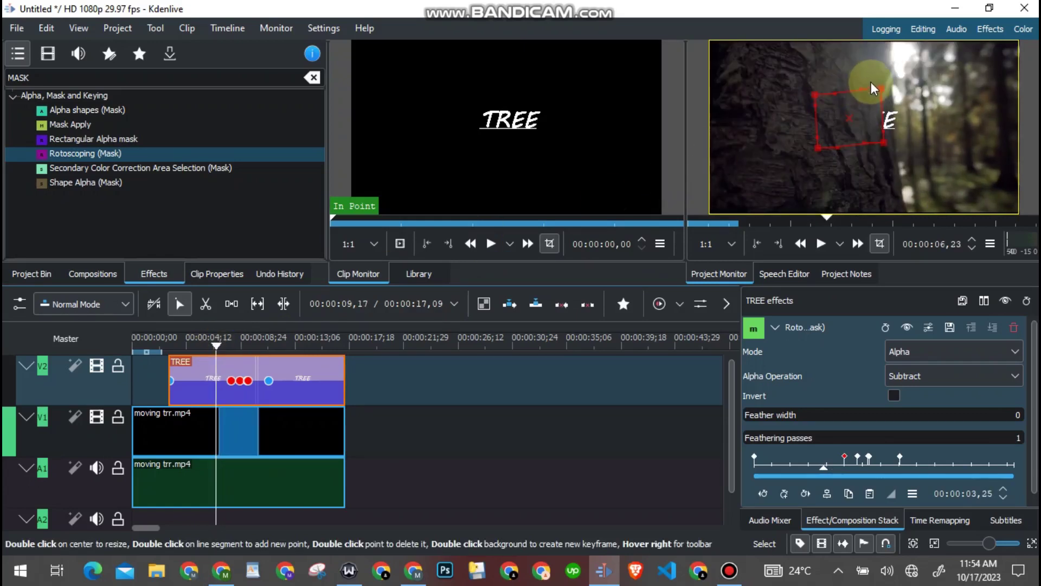
pyautogui.moveTo(880, 91); pyautogui.dragTo(892, 83)
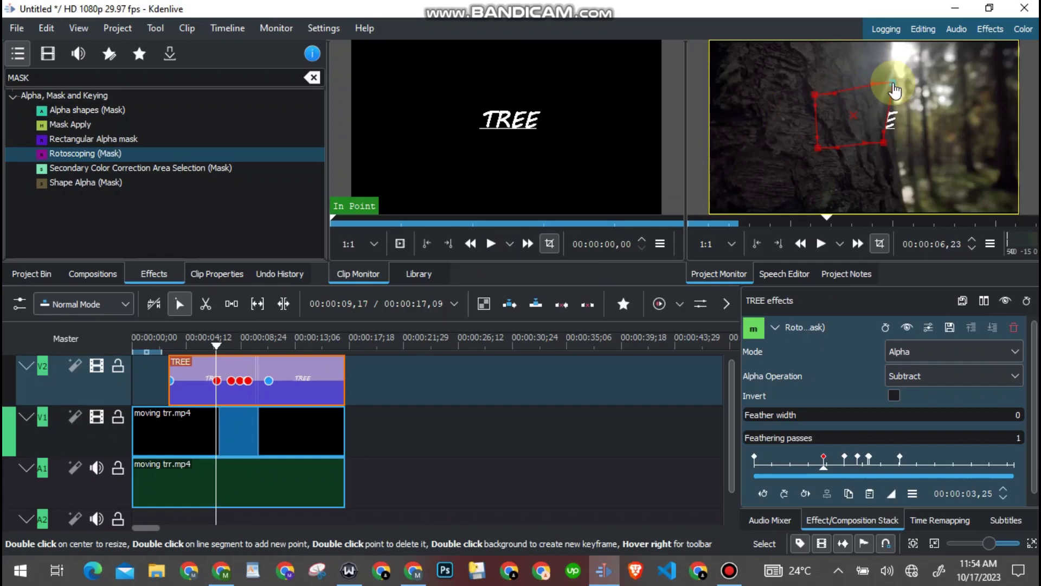
pyautogui.moveTo(883, 142)
pyautogui.mouseDown()
pyautogui.moveTo(890, 133)
pyautogui.moveTo(900, 146)
pyautogui.mouseUp()
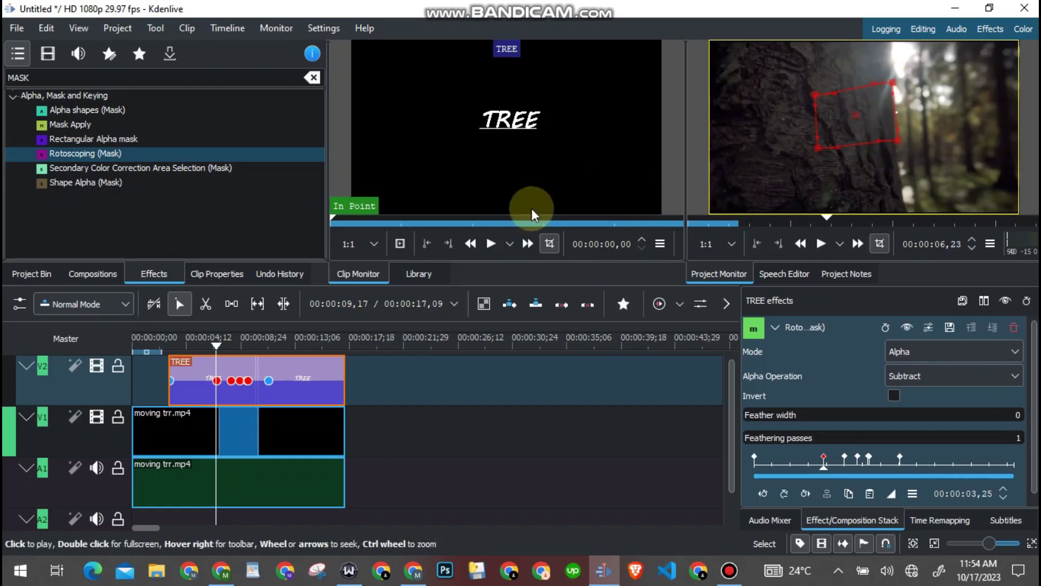
pyautogui.moveTo(216, 351); pyautogui.dragTo(164, 346)
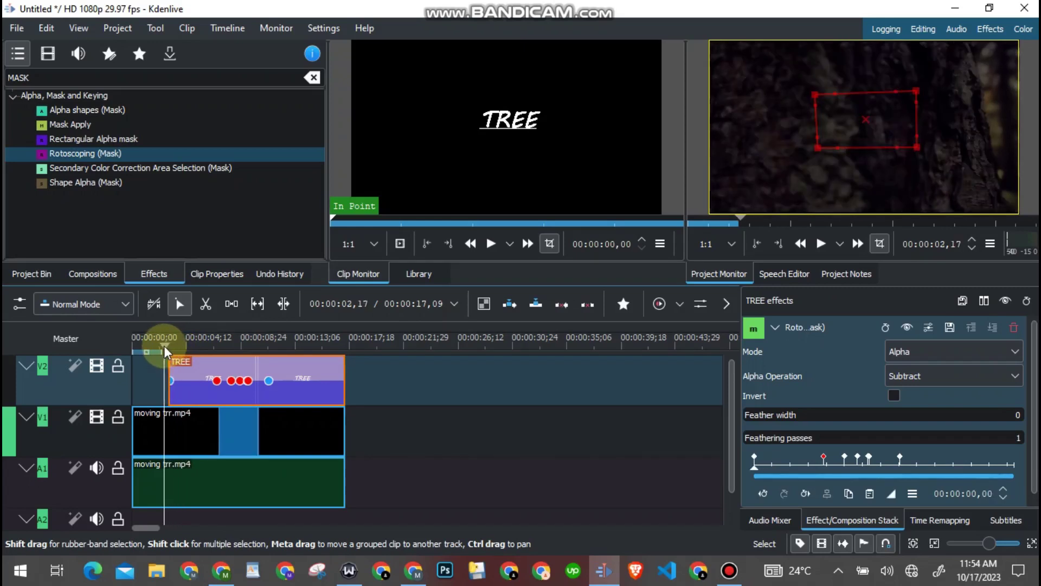
pyautogui.click(820, 248)
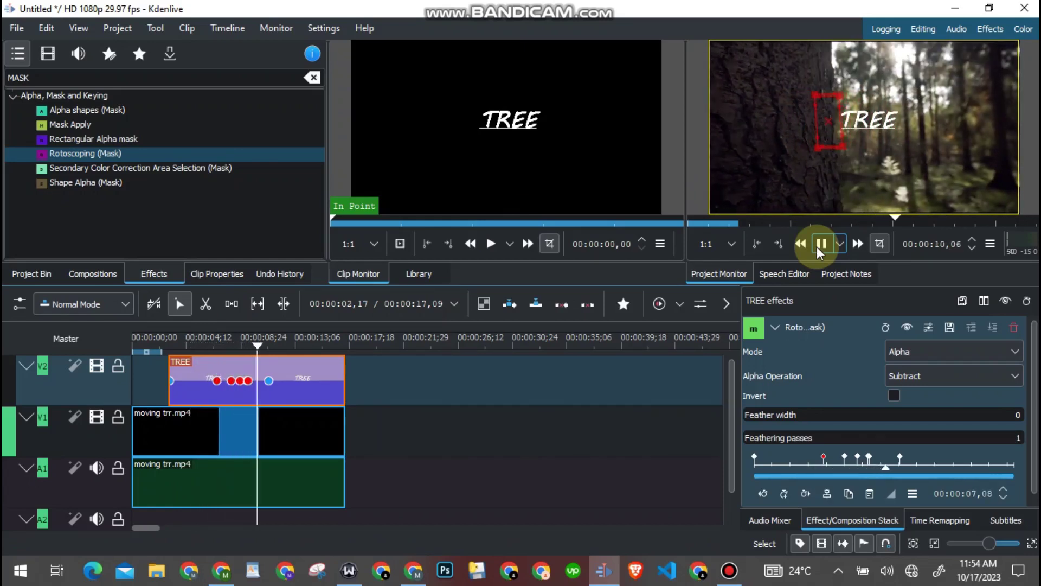
pyautogui.click(821, 244)
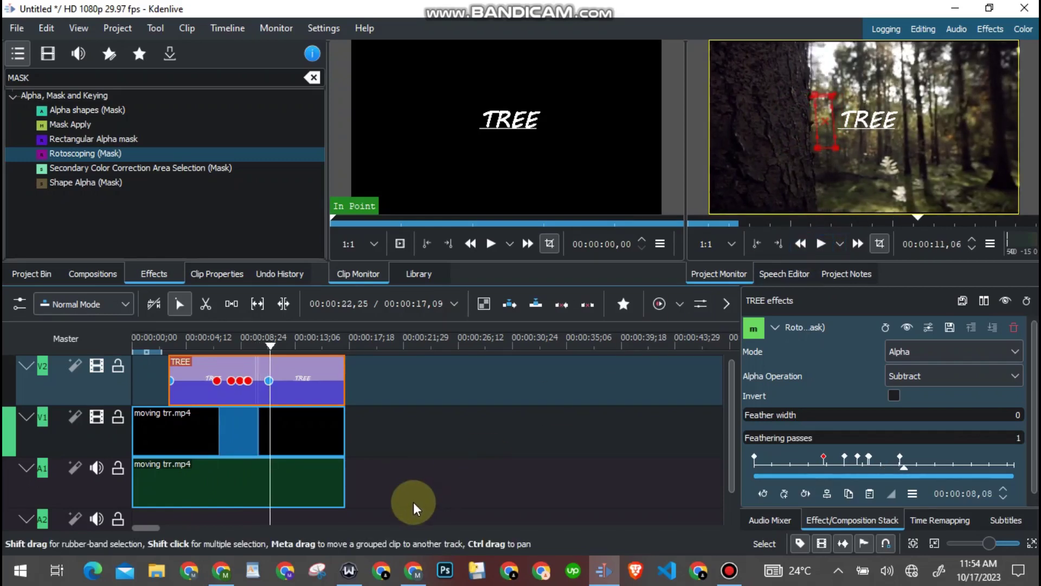
# Deselect the TREE clip, return to the start, and play the finished reveal.
pyautogui.click(406, 484)
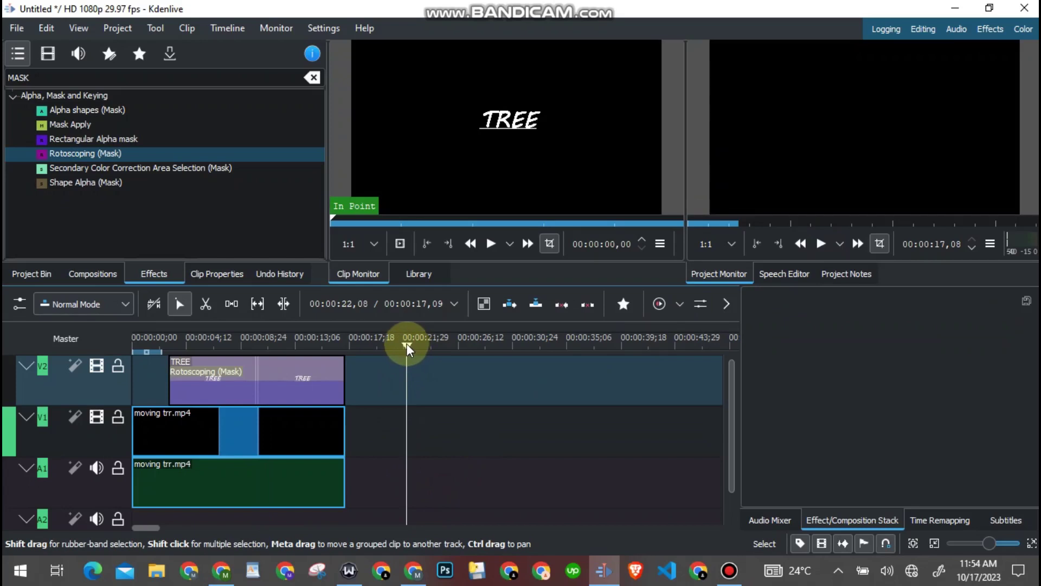
pyautogui.moveTo(405, 343); pyautogui.dragTo(170, 363)
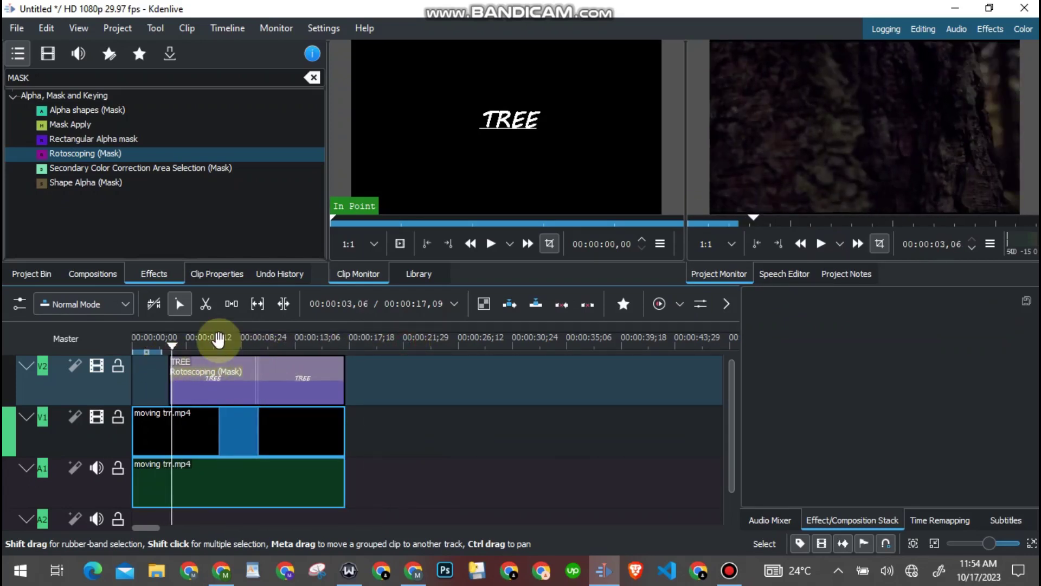
pyautogui.click(820, 245)
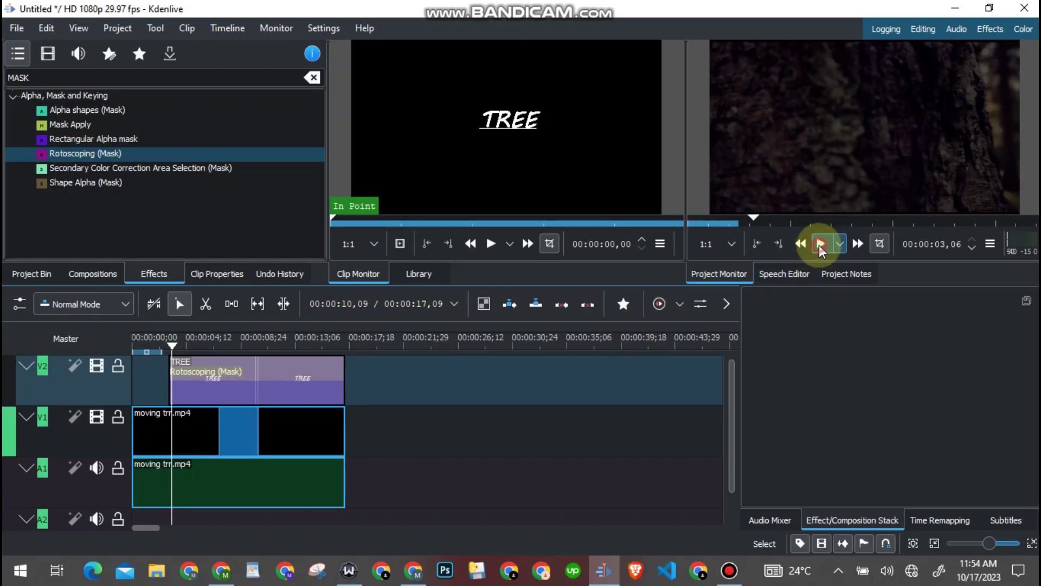